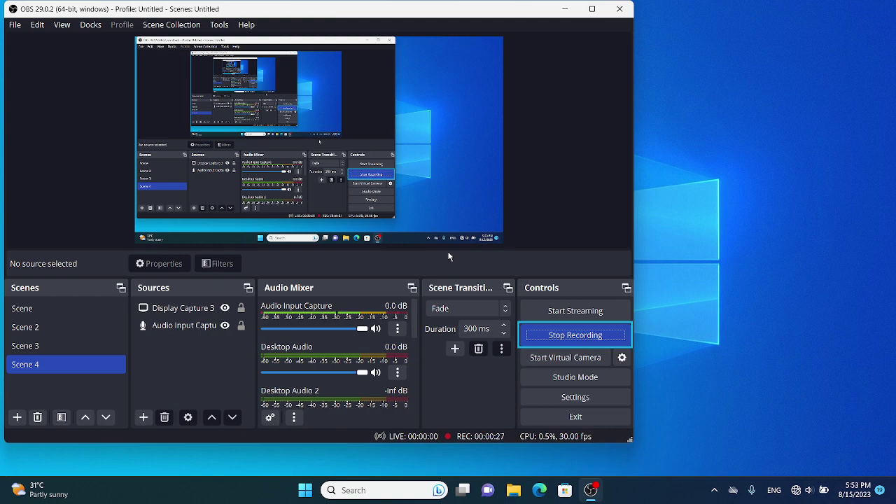
Step: Minimise all open windows to show the desktop
key("super+d")
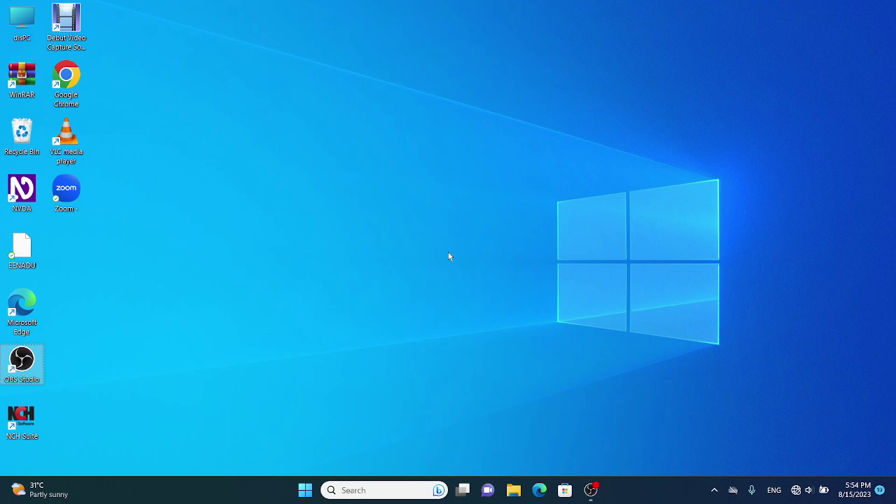
key("Up")
key("Down")
key("Return")
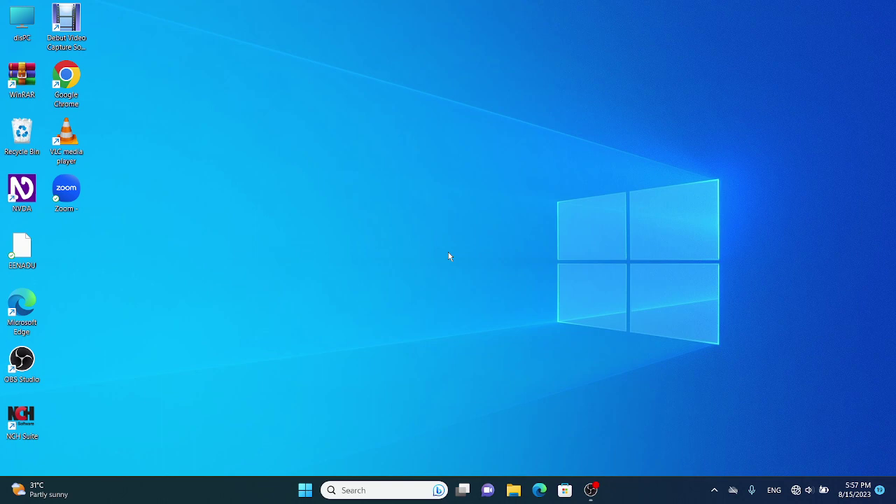
Step: Open NVDA's synthesizer selection and switch the synthesizer to Microsoft Speech API version 5
key("ctrl+Insert+s")
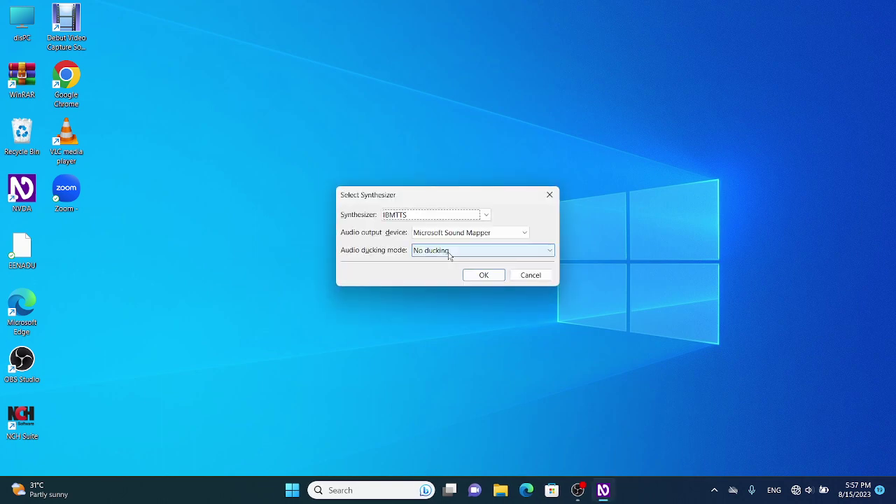
key("Up")
key("Down")
key("Down")
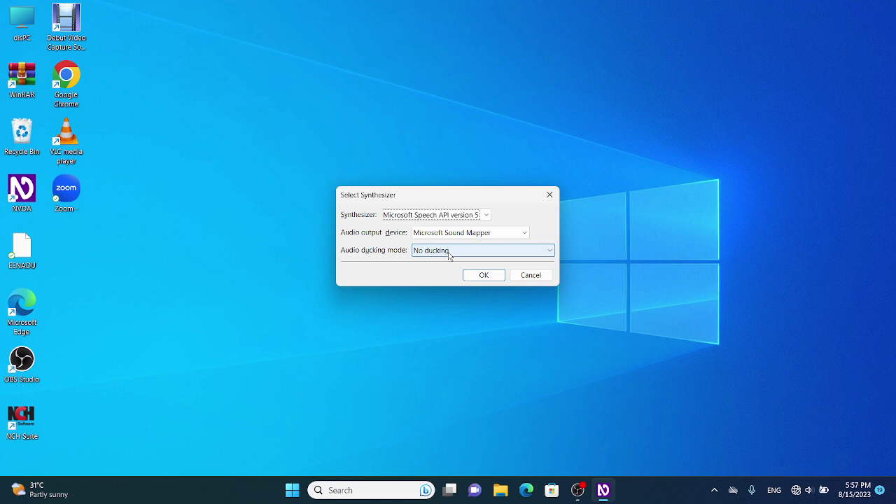
key("Down")
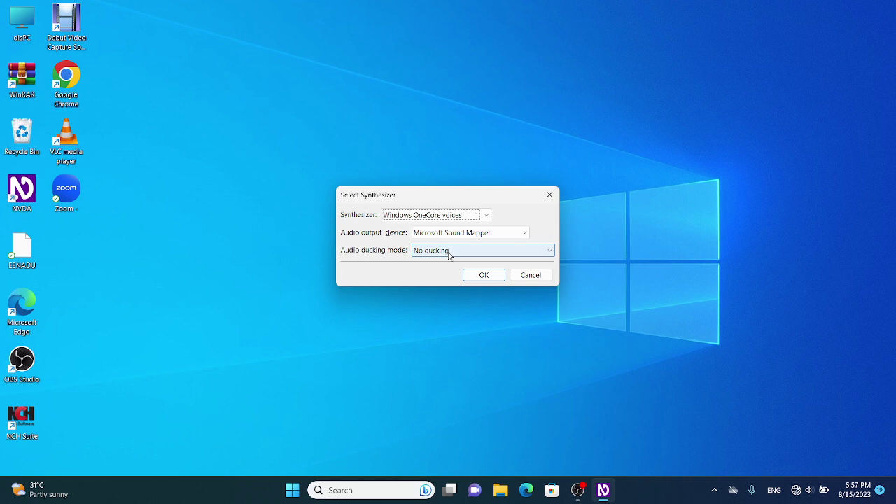
key("Up")
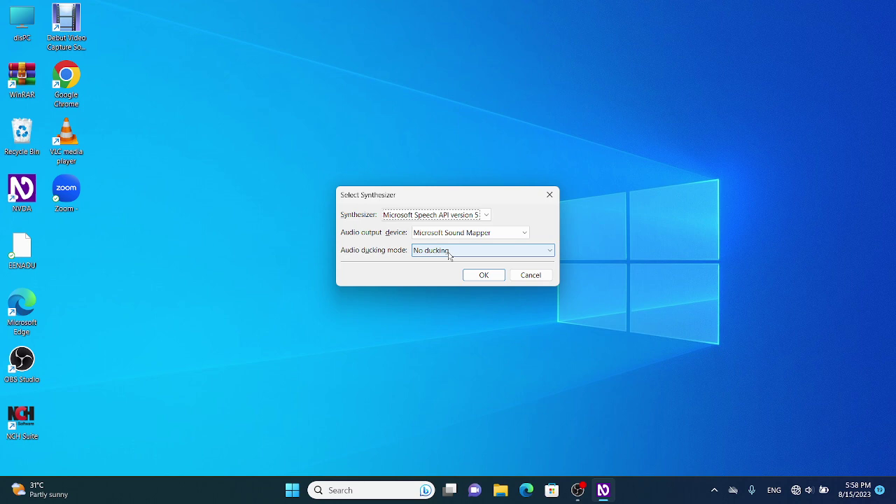
key("Return")
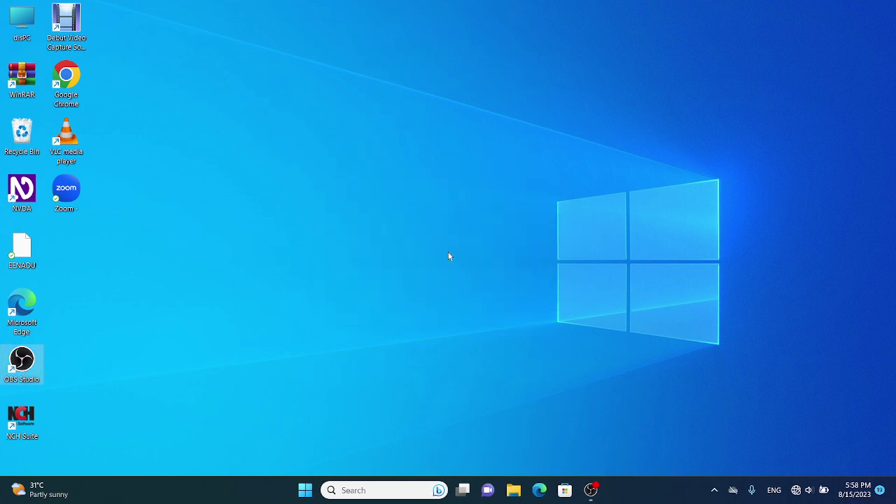
Step: Reopen NVDA's synthesizer selection and set the synthesizer to IBMTTS
key("ctrl+Insert+s")
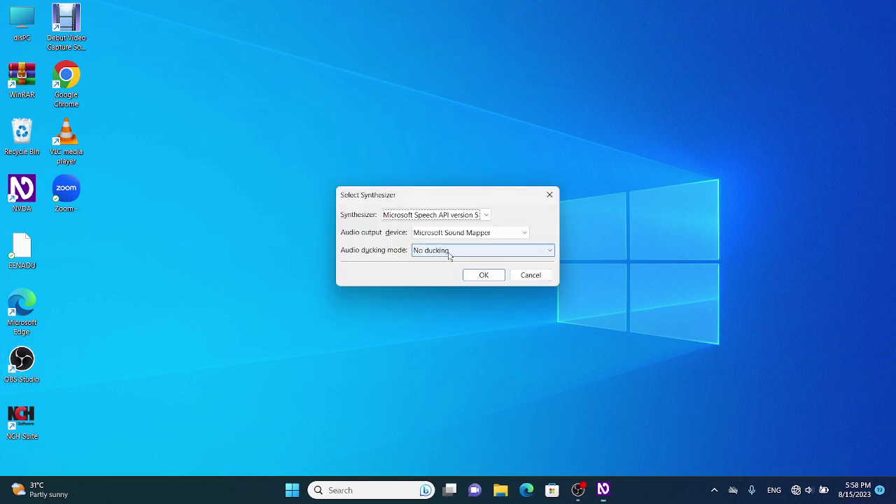
key("Up")
key("Up")
key("Down")
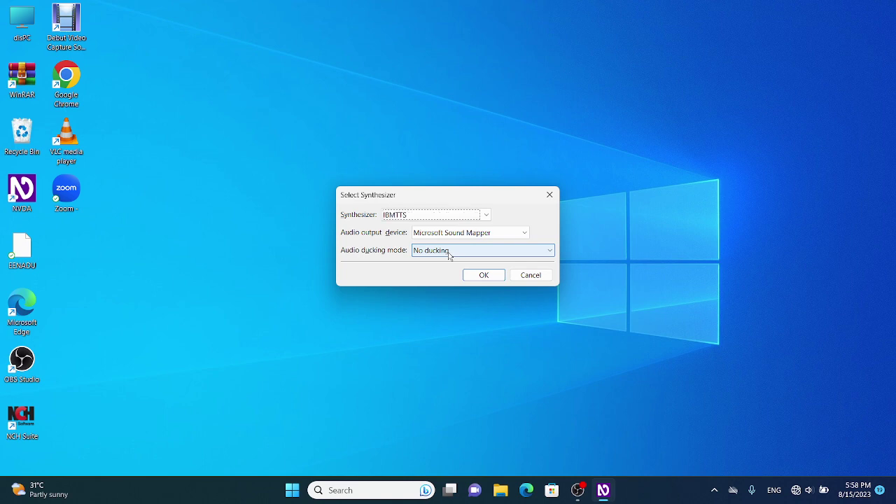
key("Return")
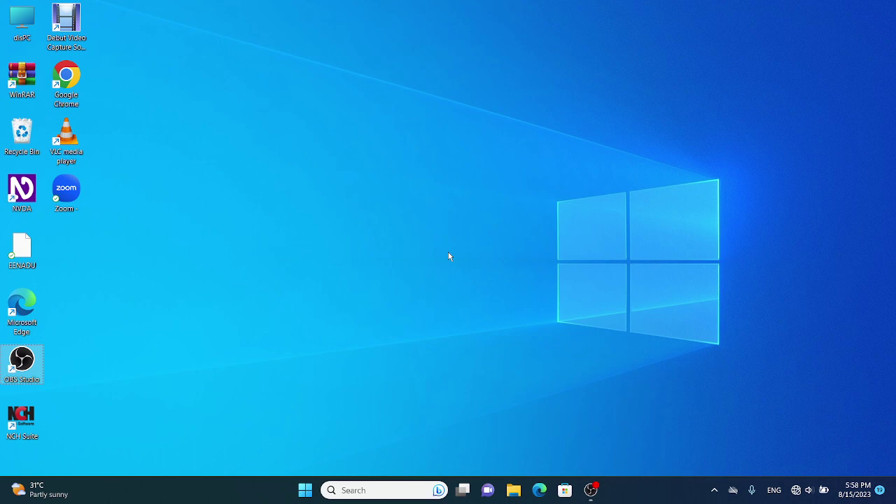
Step: Open NVDA's Document Formatting settings, examine the font options through to Notes and comments, and close the settings without changes
key("ctrl+Insert+d")
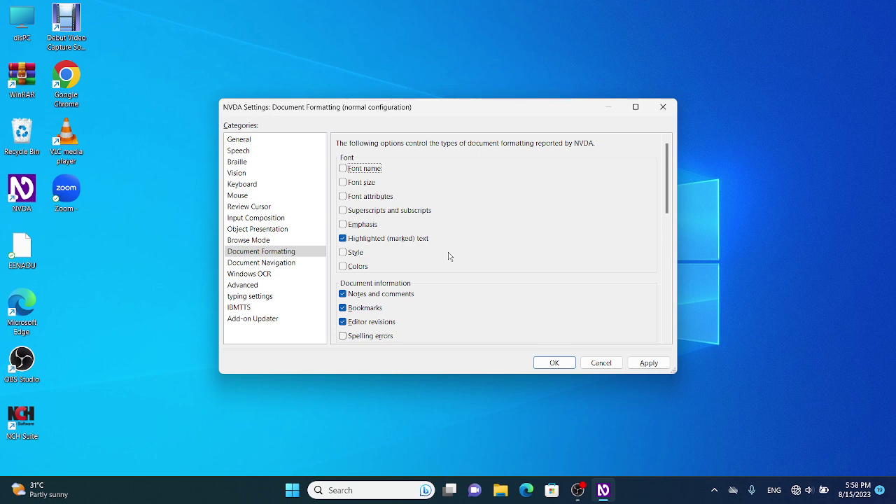
key("Tab")
key("Tab")
key("Tab")
key("Tab")
key("Tab")
key("Tab")
key("Tab")
key("Tab")
key("alt+Tab")
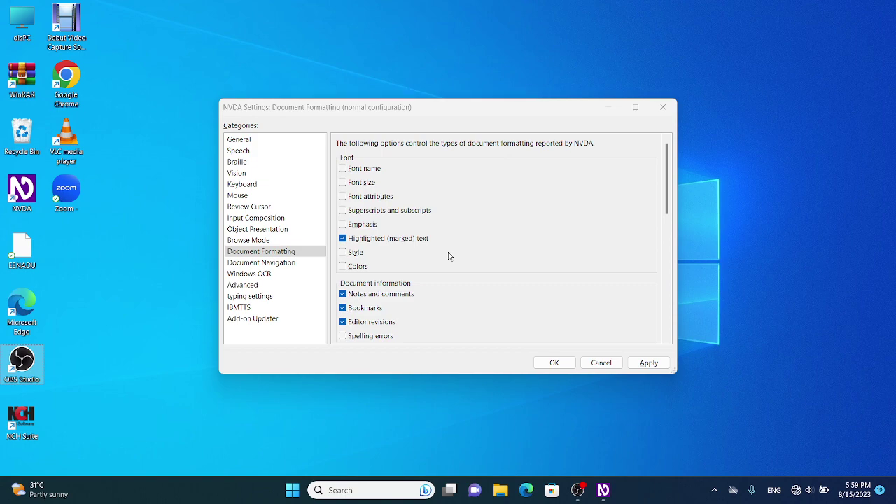
key("Tab")
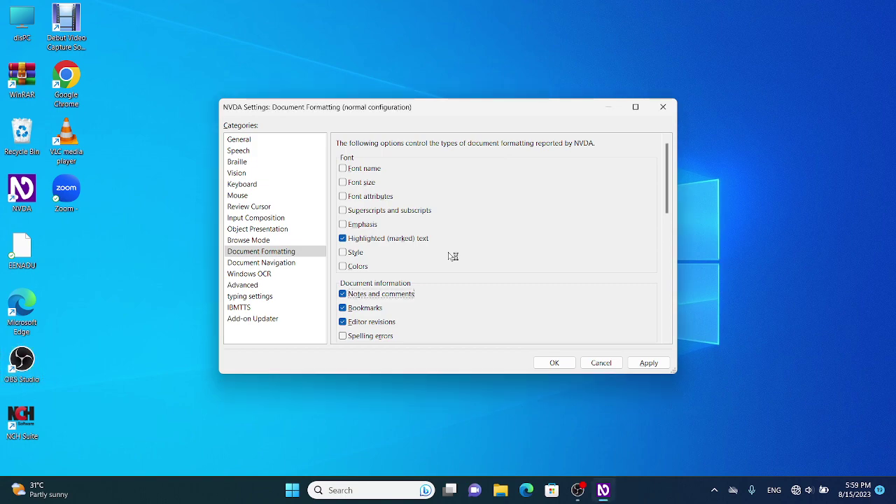
key("Escape")
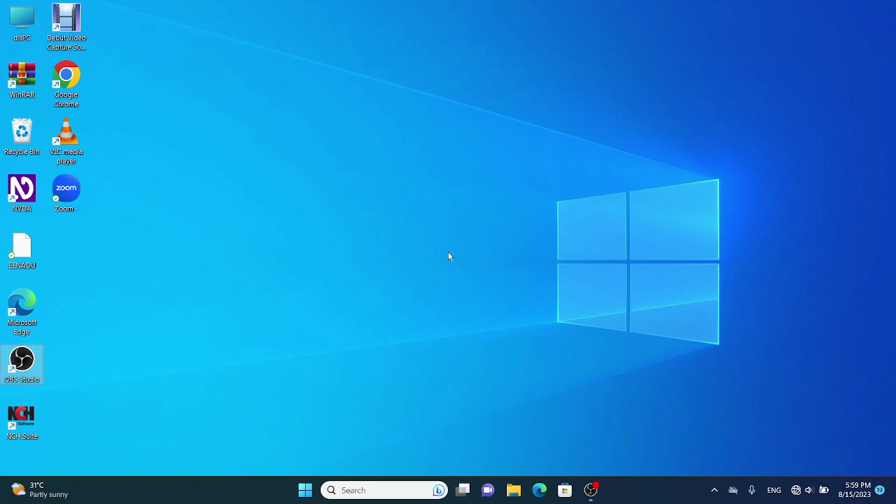
Step: Open NVDA's General settings, examine the options from language to start and exit sounds, and close the settings without changes
key("ctrl+Insert+g")
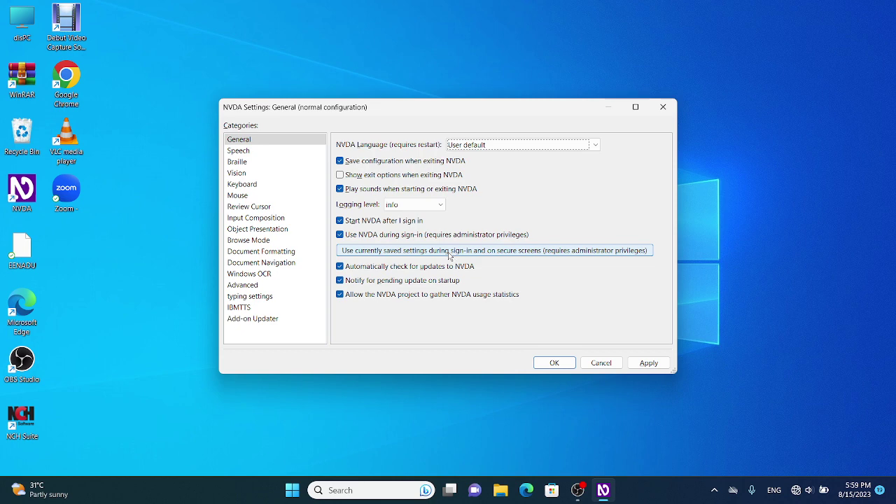
key("Tab")
key("Tab")
key("Tab")
key("alt+Tab")
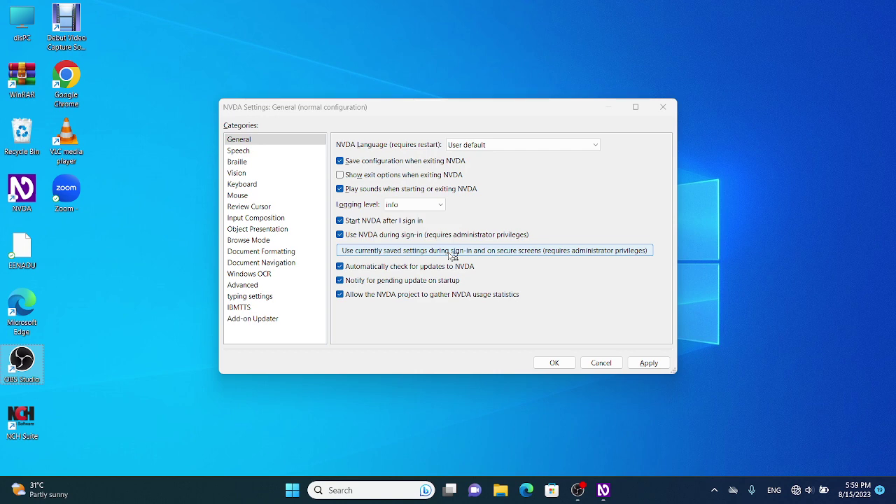
key("alt+Tab")
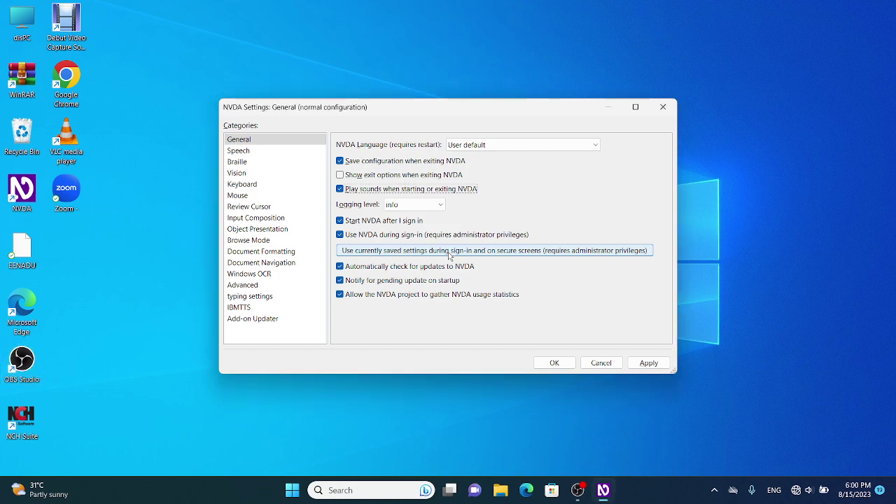
key("Escape")
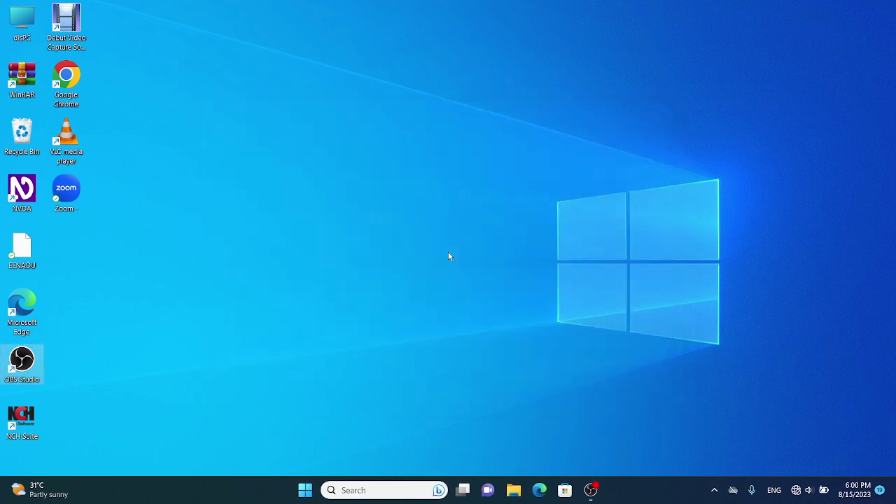
Step: Open NVDA's Keyboard settings, examine the keyboard layout choices and the NVDA modifier keys, and close the settings with the desktop layout
key("ctrl+Insert+k")
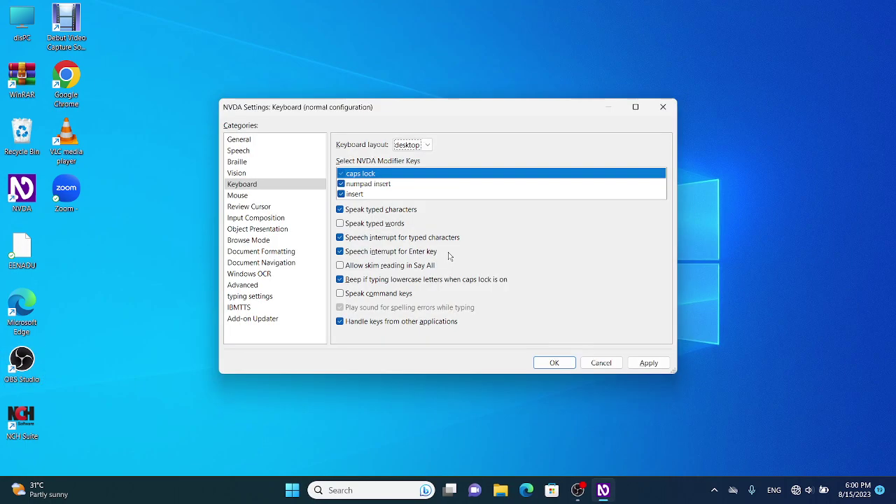
key("Tab")
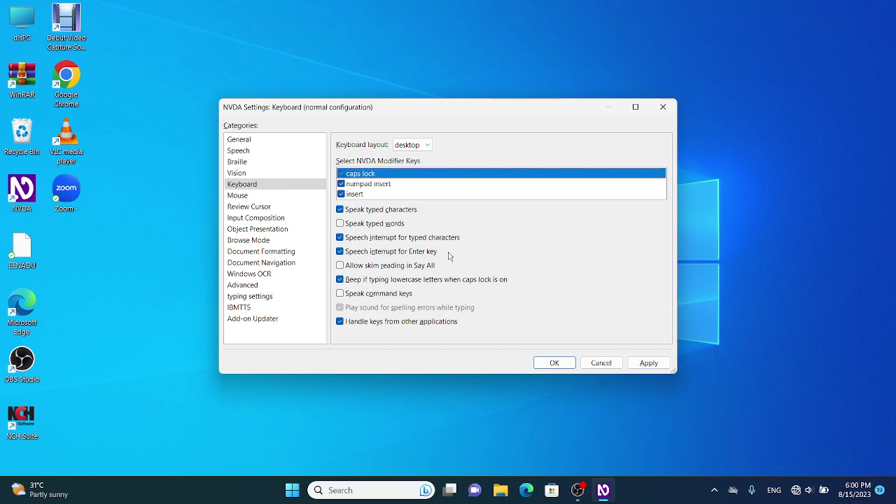
key("shift+Tab")
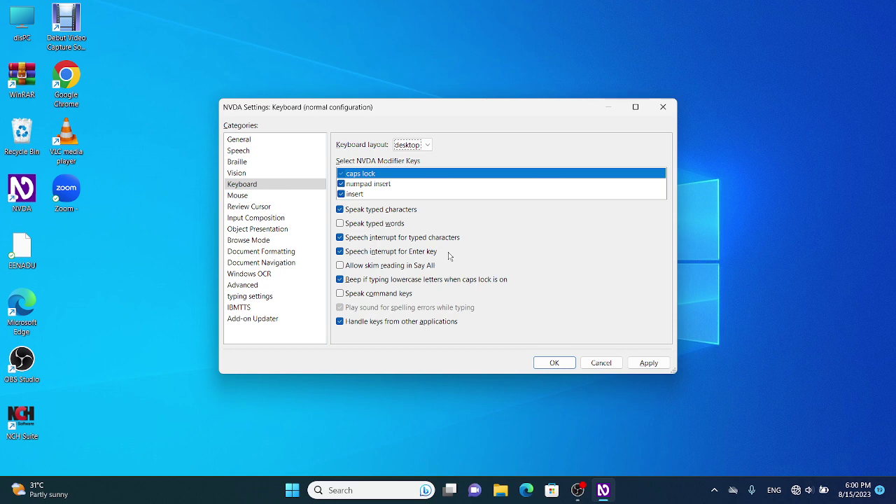
key("Down")
key("Up")
key("Tab")
key("Return")
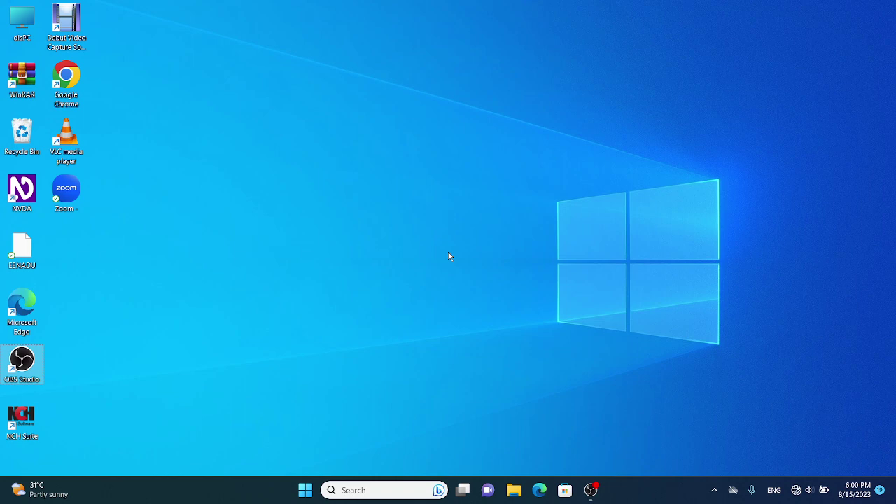
key("Return")
Step: Open NVDA's braille display selection, browse the available displays and pick MDV Lilli
key("ctrl+Insert+a")
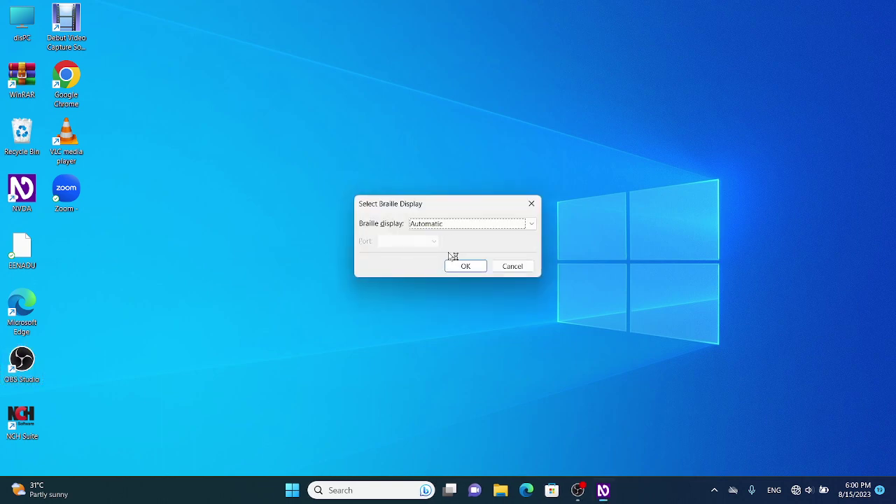
key("Tab")
key("Tab")
key("Tab")
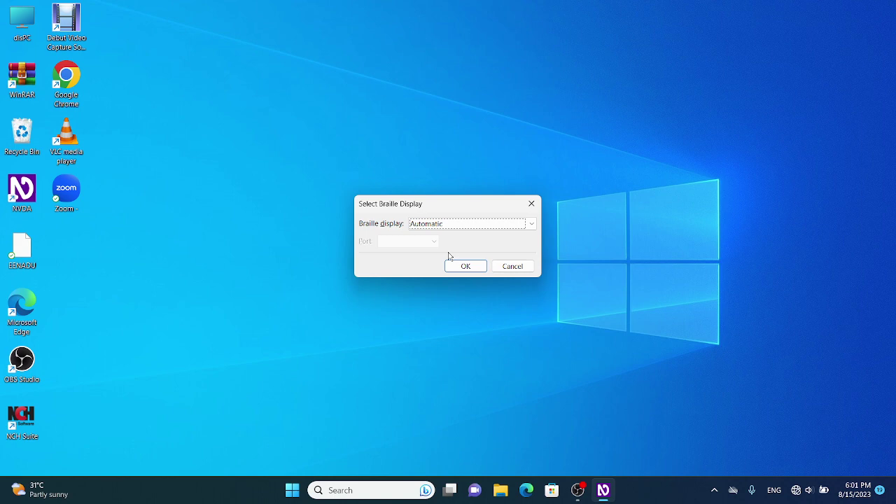
type("brltty")
key("Home")
key("m")
Step: Examine NVDA's Speech settings, going through the synthesizer, voice, variant, rate, pitch, inflection, volume and head size options
key("alt+Tab")
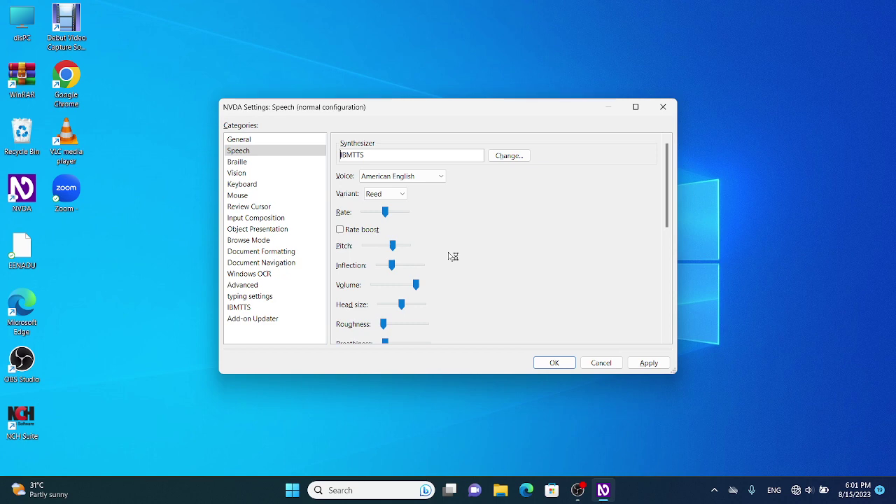
key("Tab")
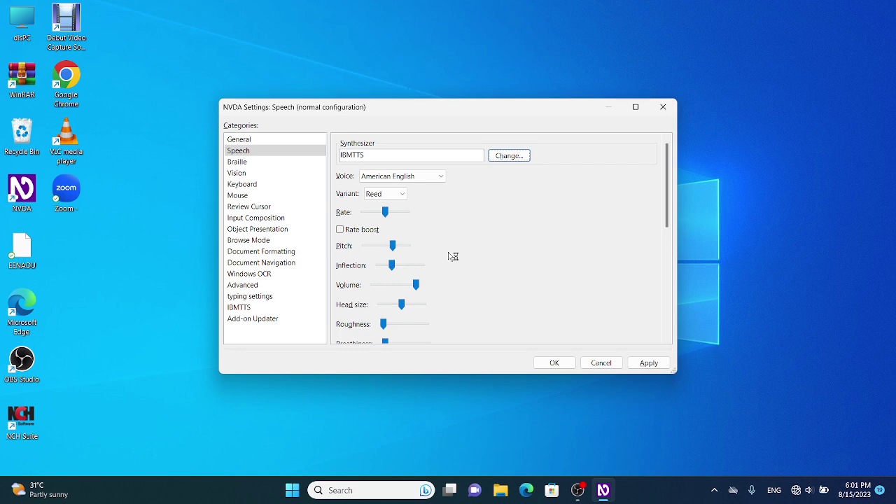
key("Tab")
key("Tab")
key("Tab")
key("Tab")
key("Tab")
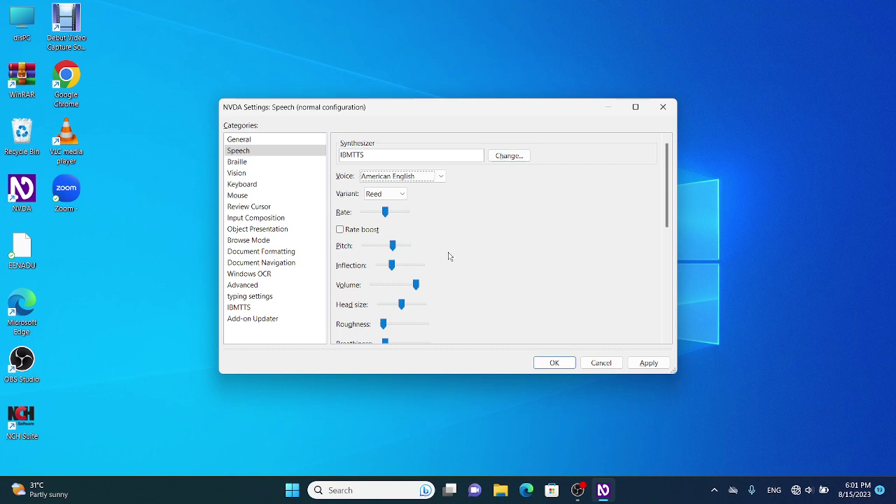
key("Tab")
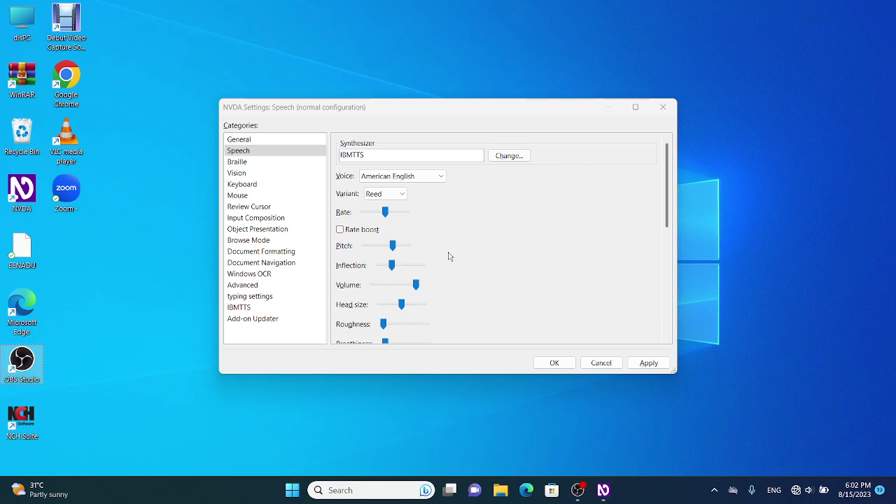
key("alt+Tab")
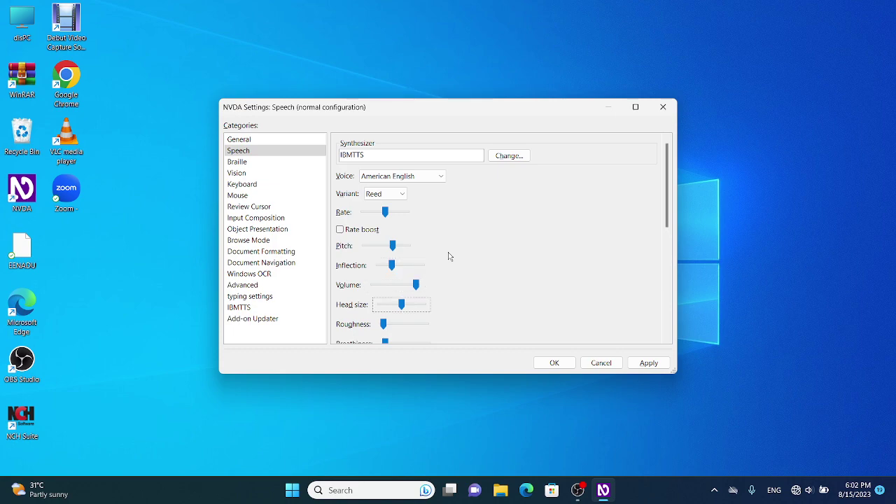
Step: Close the braille display selection and examine the reporting options in NVDA's Object Presentation settings
key("ctrl+Insert+a")
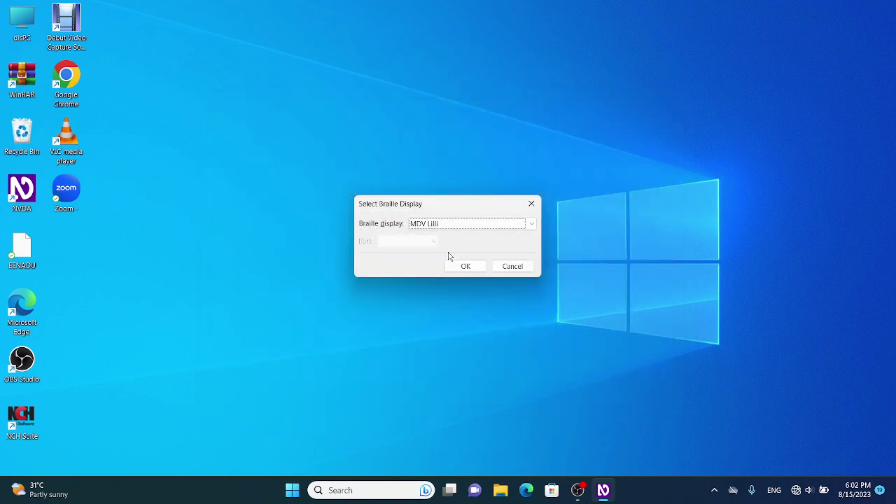
key("Return")
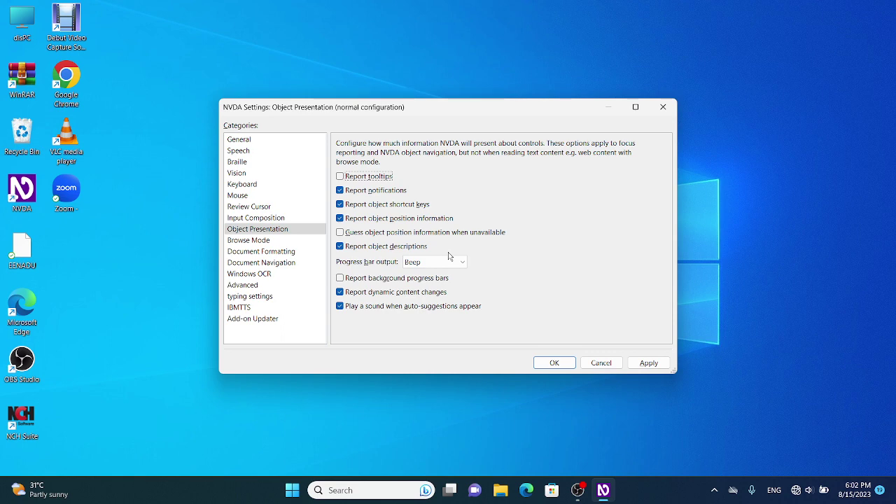
key("Tab")
key("Tab")
key("Tab")
key("Tab")
Step: Open the NVDA Python Console, then close it and the Object Presentation settings to return to the desktop
key("alt+Tab")
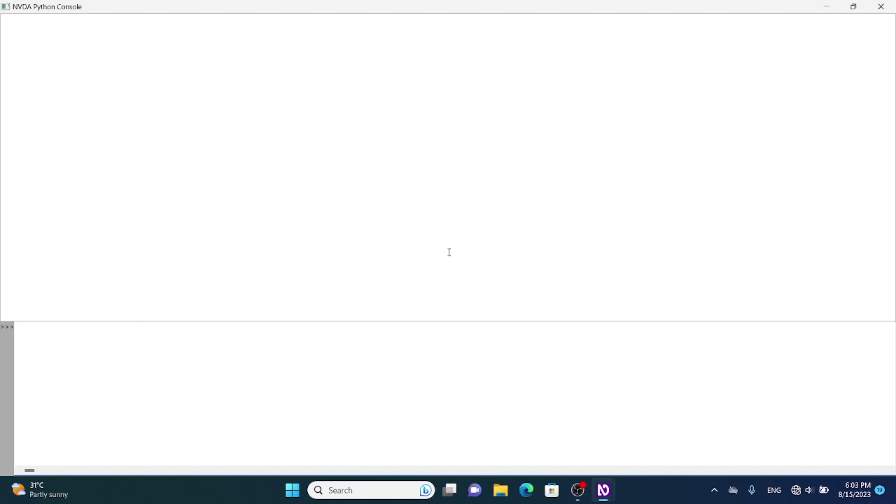
key("Escape")
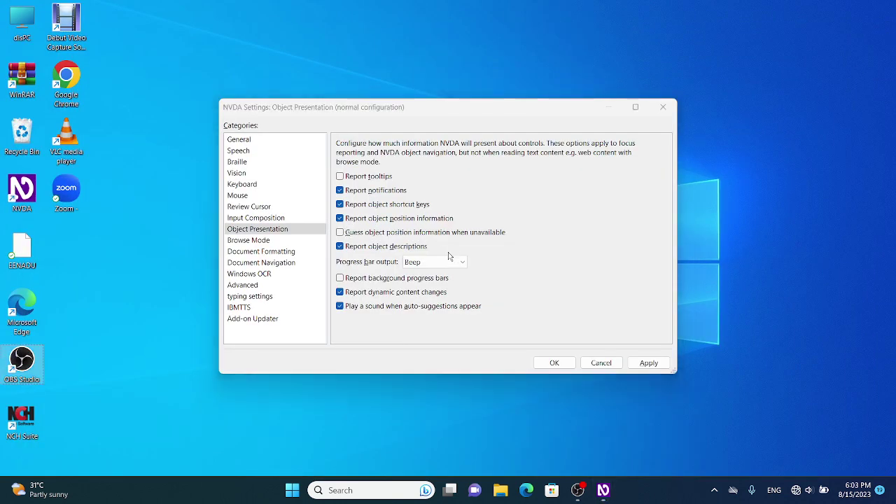
key("ctrl+Insert+z")
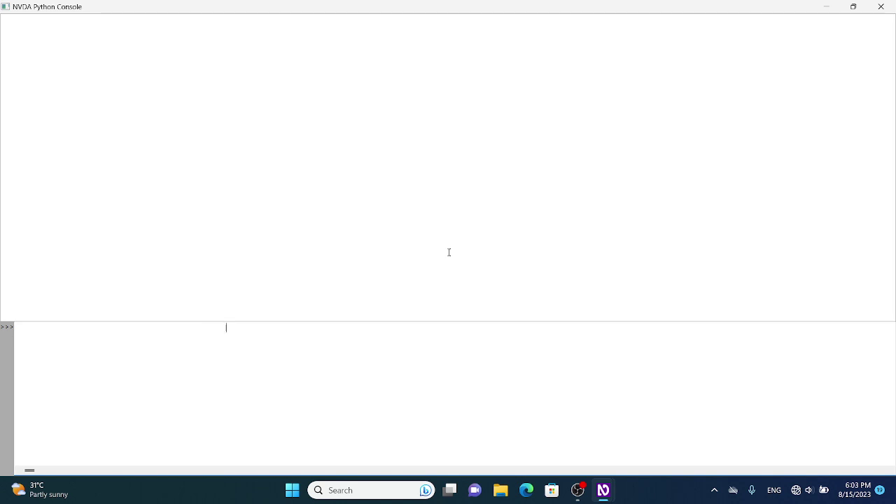
key("Escape")
key("Escape")
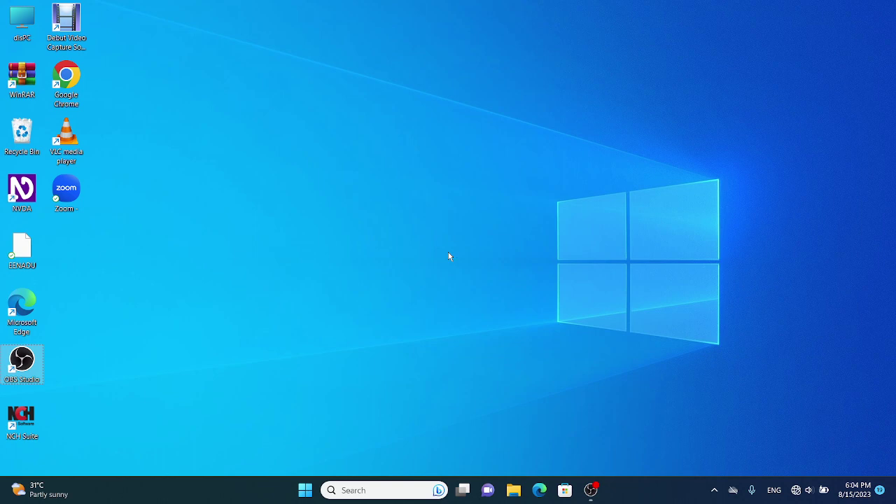
Step: Switch to the OBS window
key("alt+Tab")
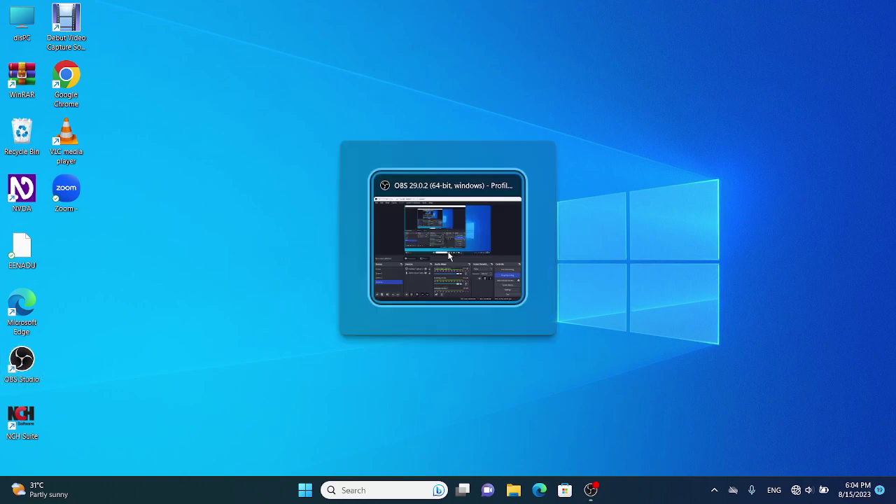